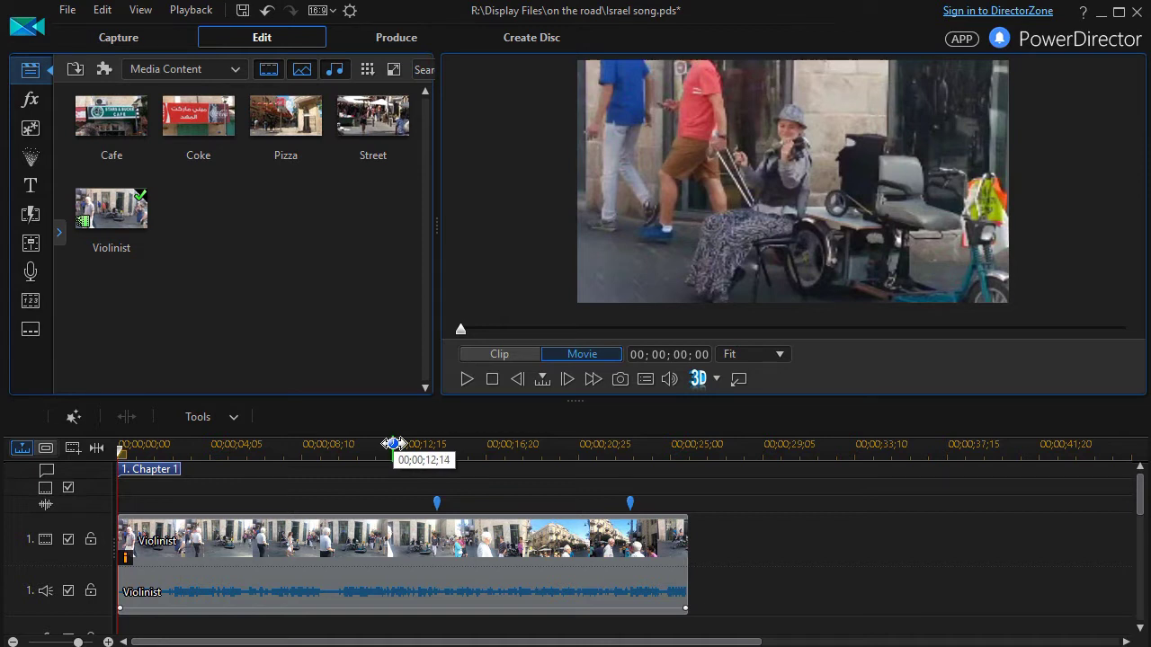
- Play the Violinist clip from 00;00;12;14 to about 00;00;25;07 to review the camera drift
click(396, 444)
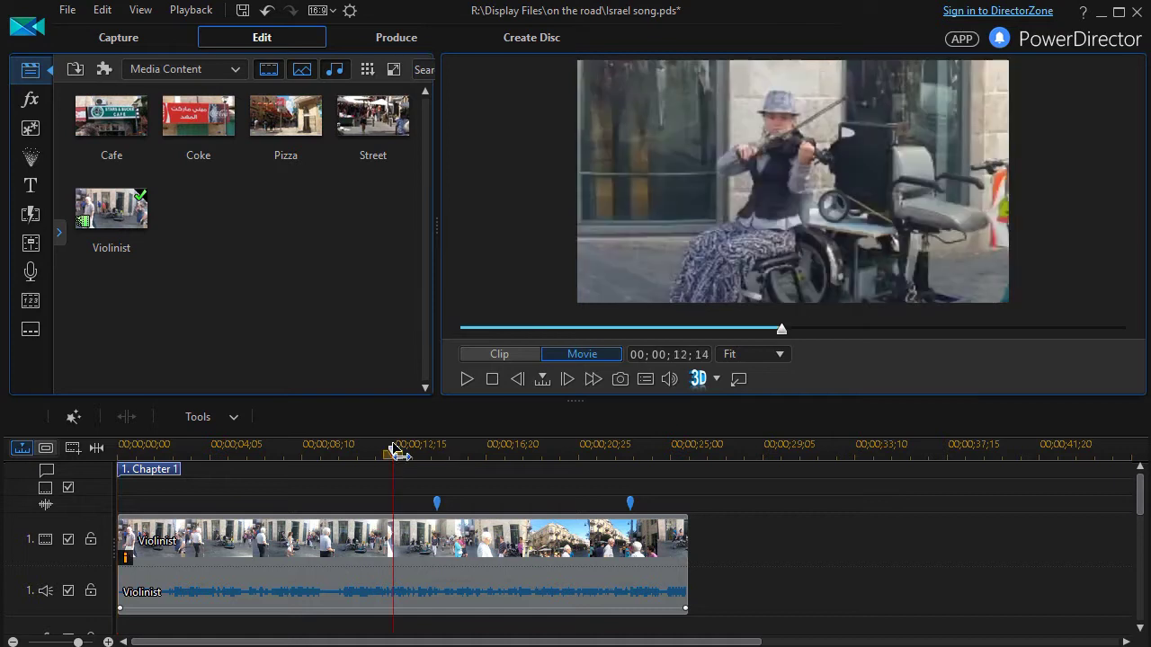
click(466, 379)
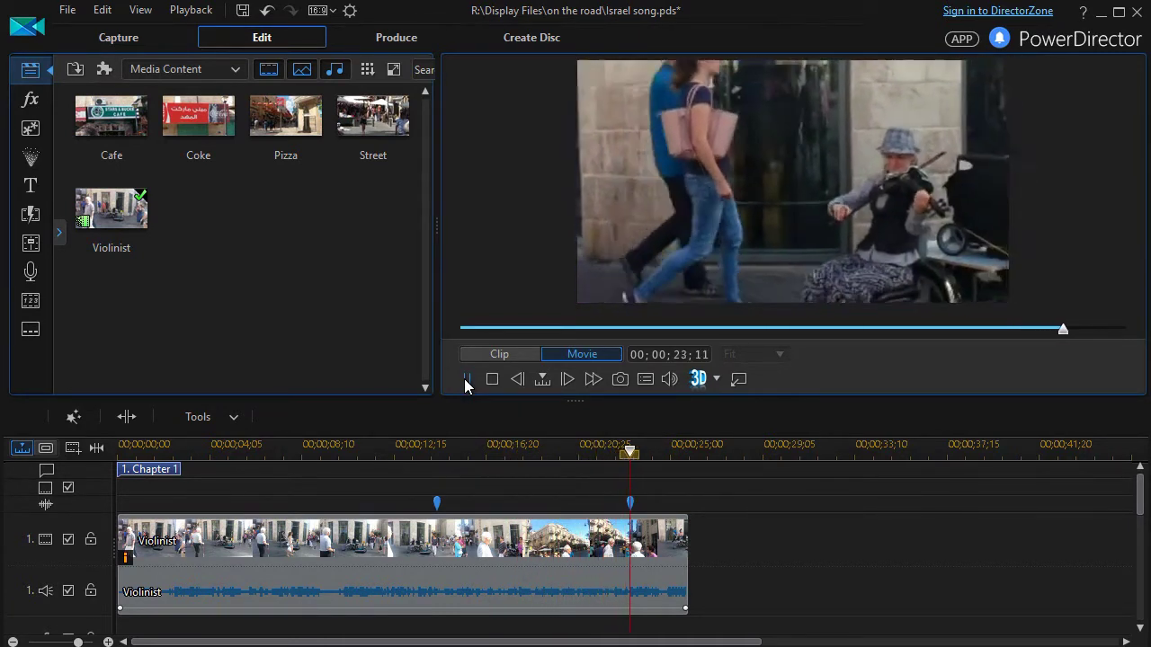
click(465, 379)
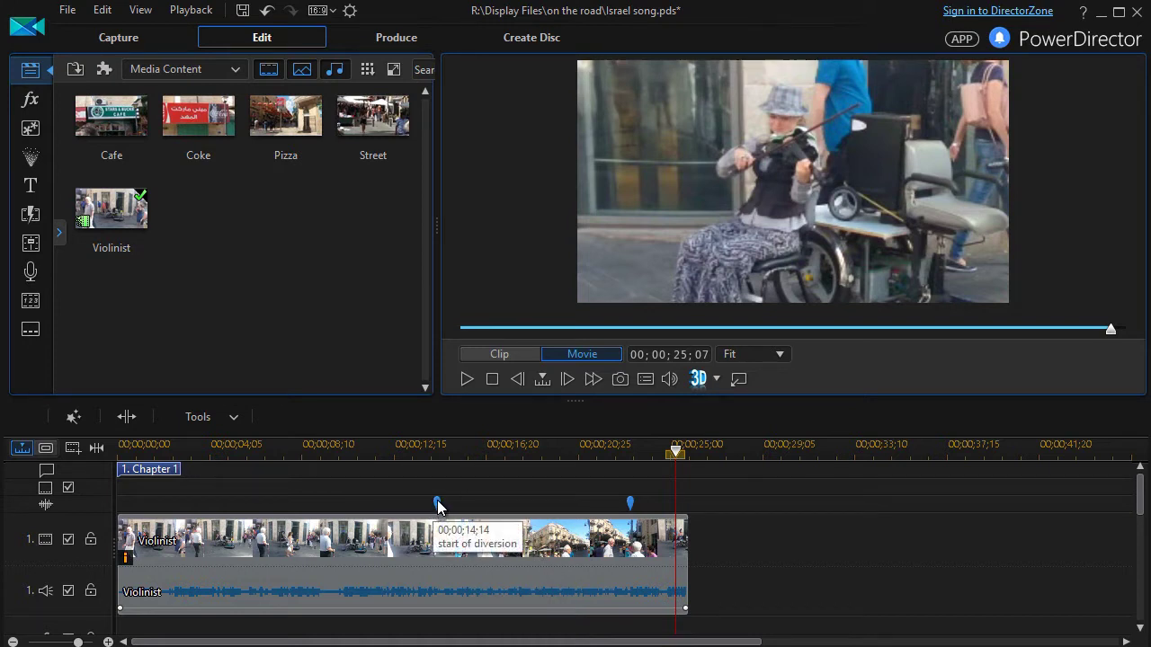
right_click(747, 541)
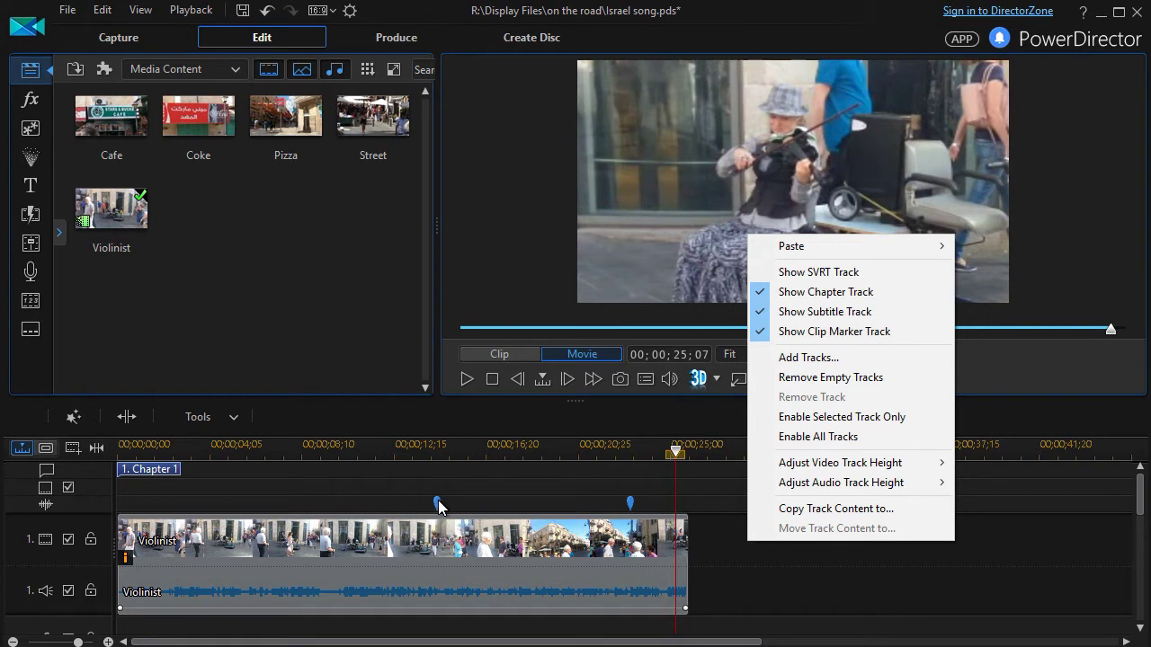
- Make the timeline taller so video track 2 shows below the Violinist clip
click(785, 585)
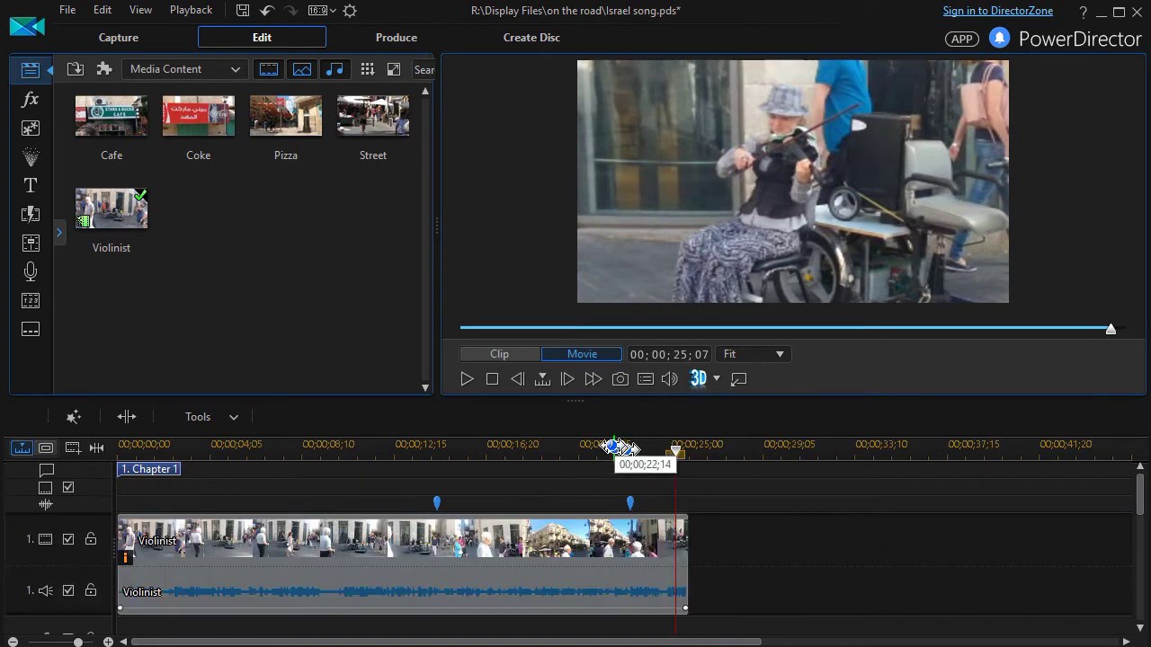
drag(574, 402, 574, 343)
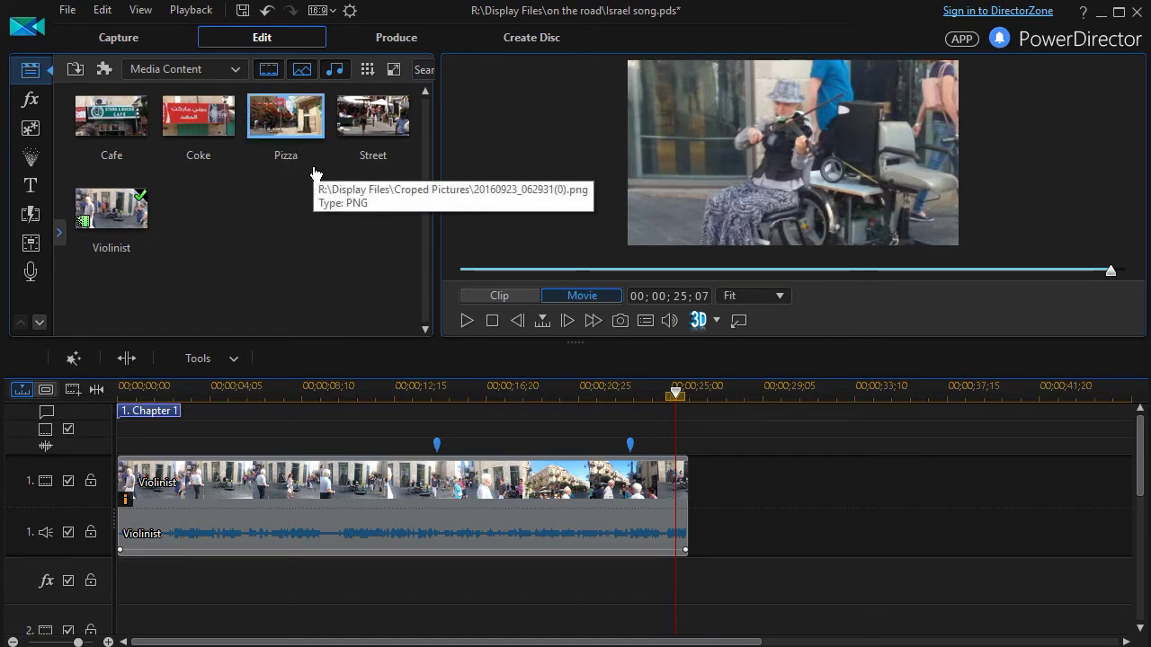
- Place the Pizza, Street, Coke and Cafe photos back-to-back on video track 2 from the first marker
mouse_move(290, 118)
mouse_down()
mouse_move(387, 421)
mouse_move(459, 559)
mouse_move(470, 616)
mouse_move(433, 621)
mouse_move(452, 624)
mouse_move(423, 572)
mouse_move(433, 576)
mouse_up()
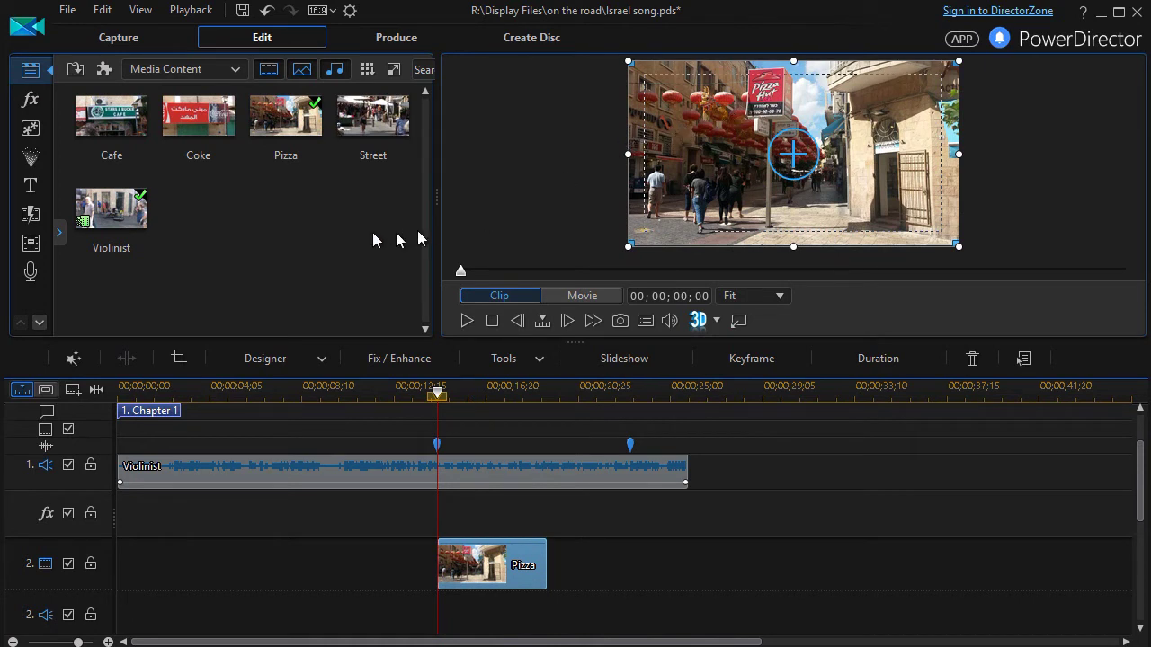
drag(377, 121, 549, 584)
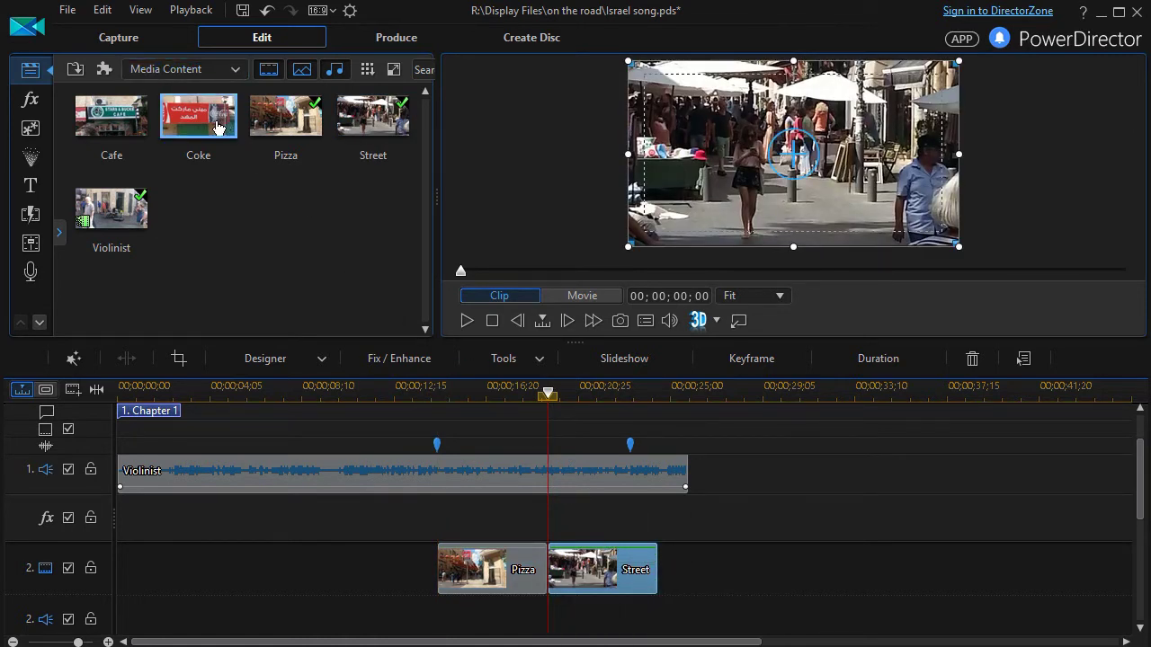
drag(216, 129, 663, 586)
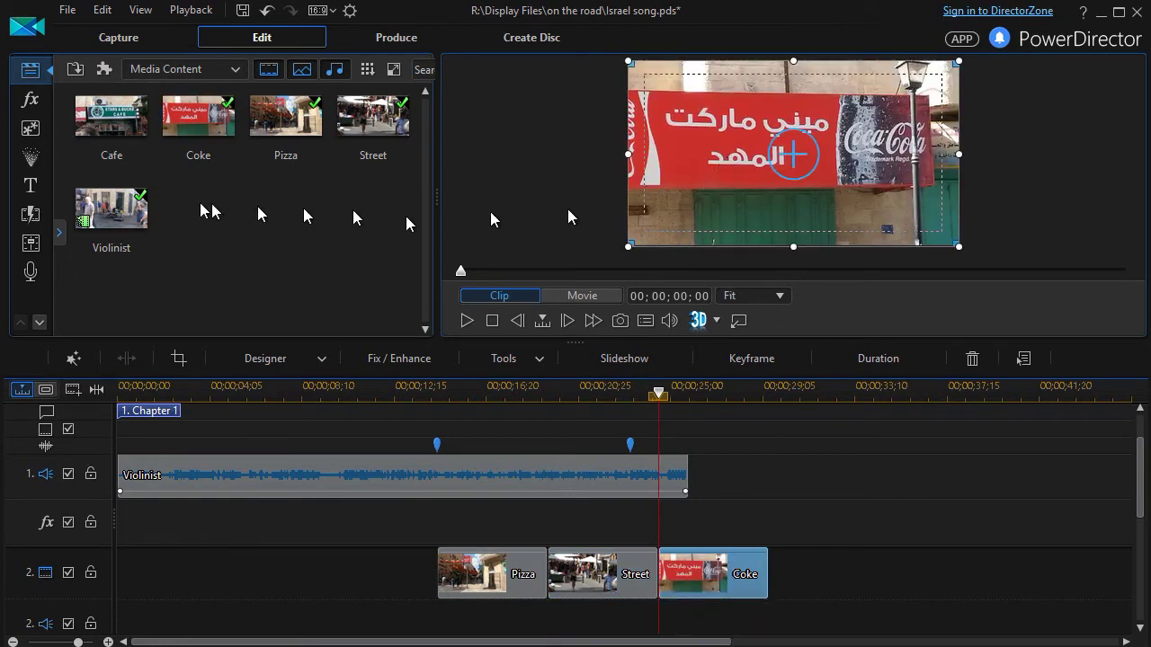
drag(111, 117, 771, 598)
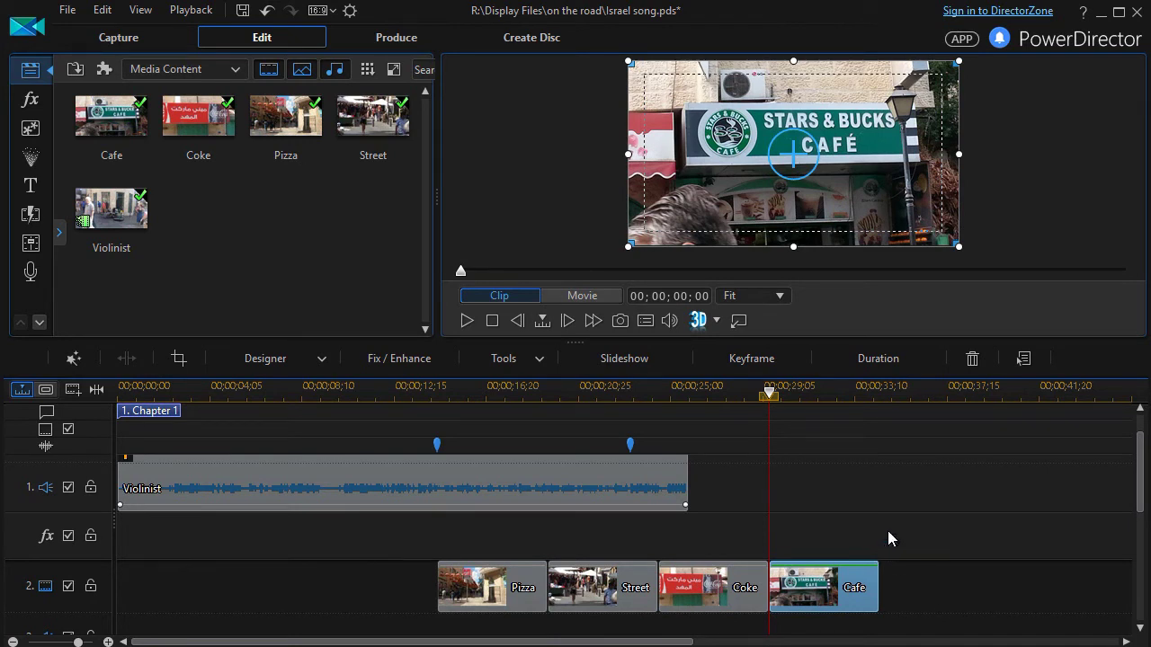
- Select the four photos on track 2 and set their duration to 2 seconds
click(936, 592)
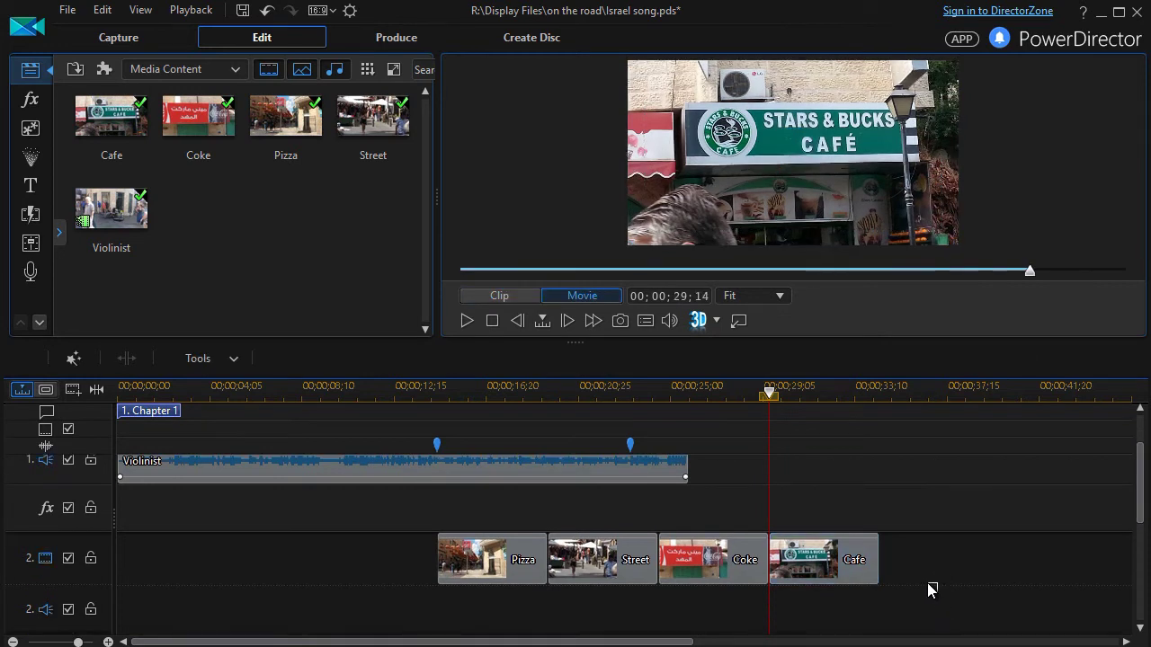
drag(916, 580, 405, 563)
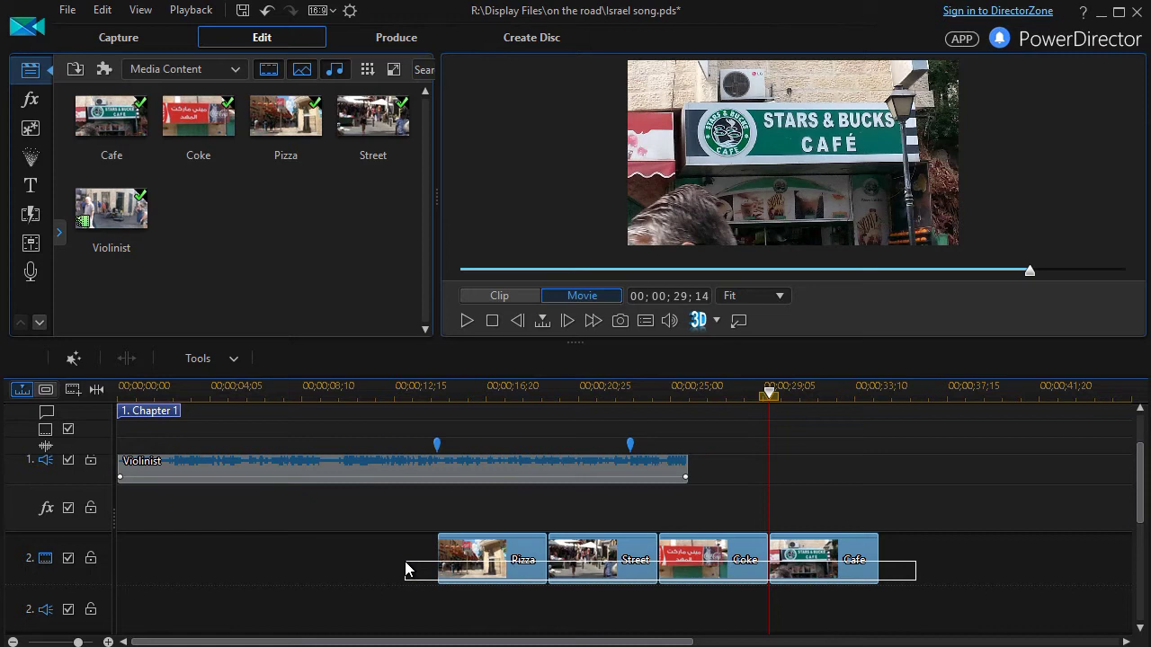
drag(405, 569, 406, 569)
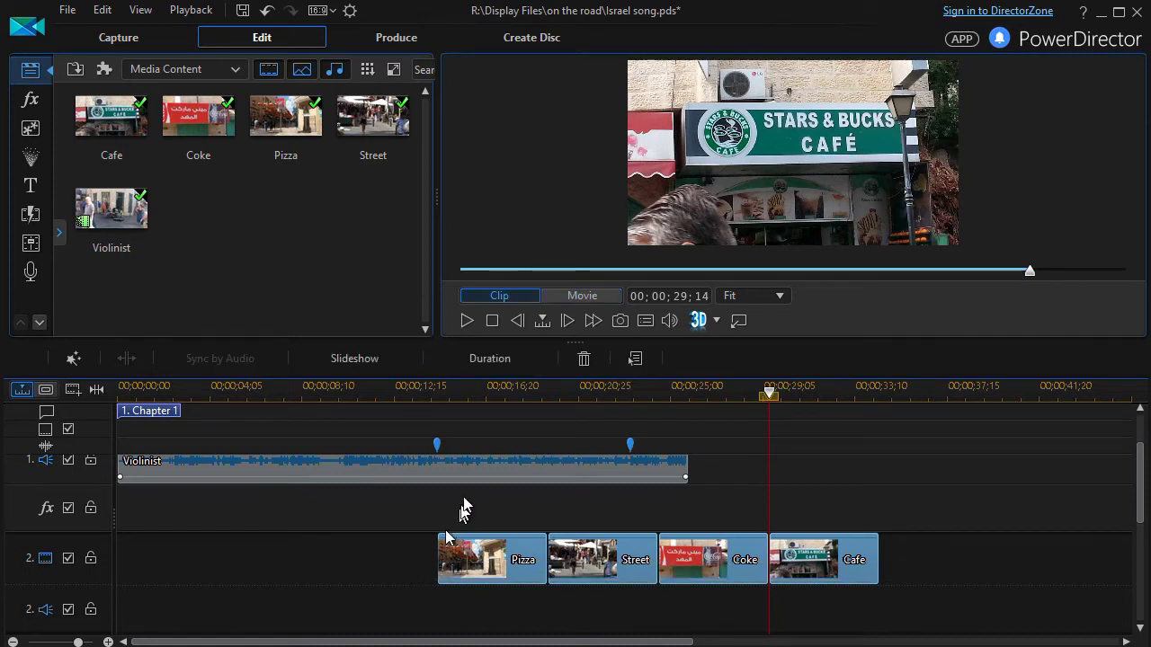
click(498, 360)
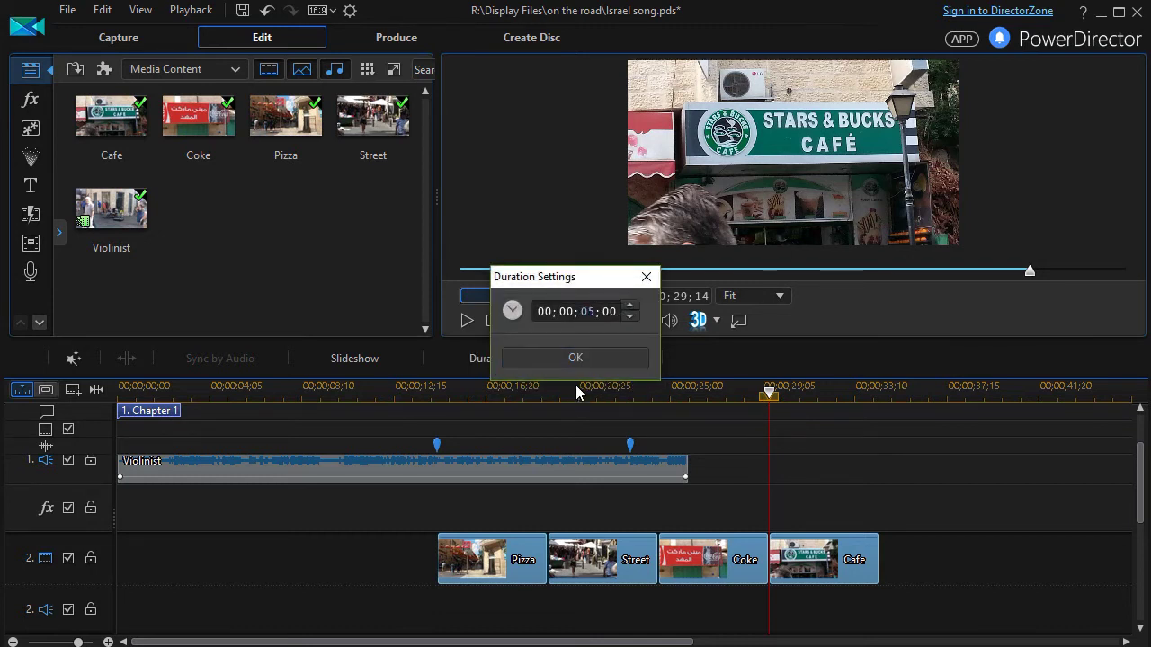
text(02)
click(584, 356)
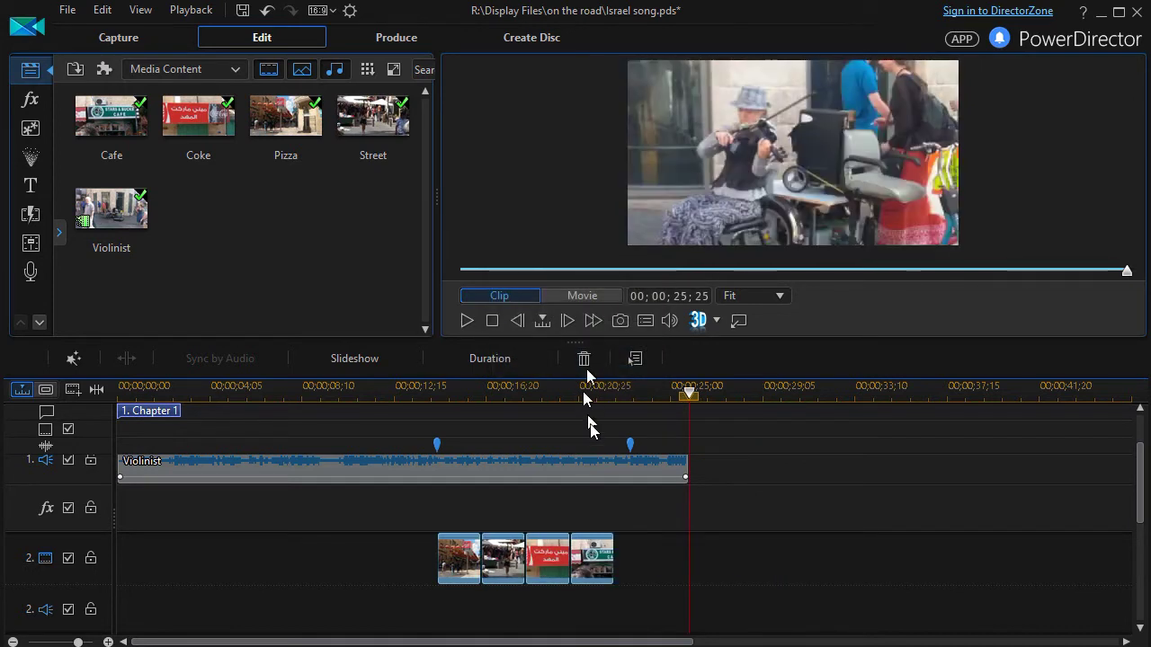
- Reselect the four photos and refine their duration to 00;00;02;05
click(661, 565)
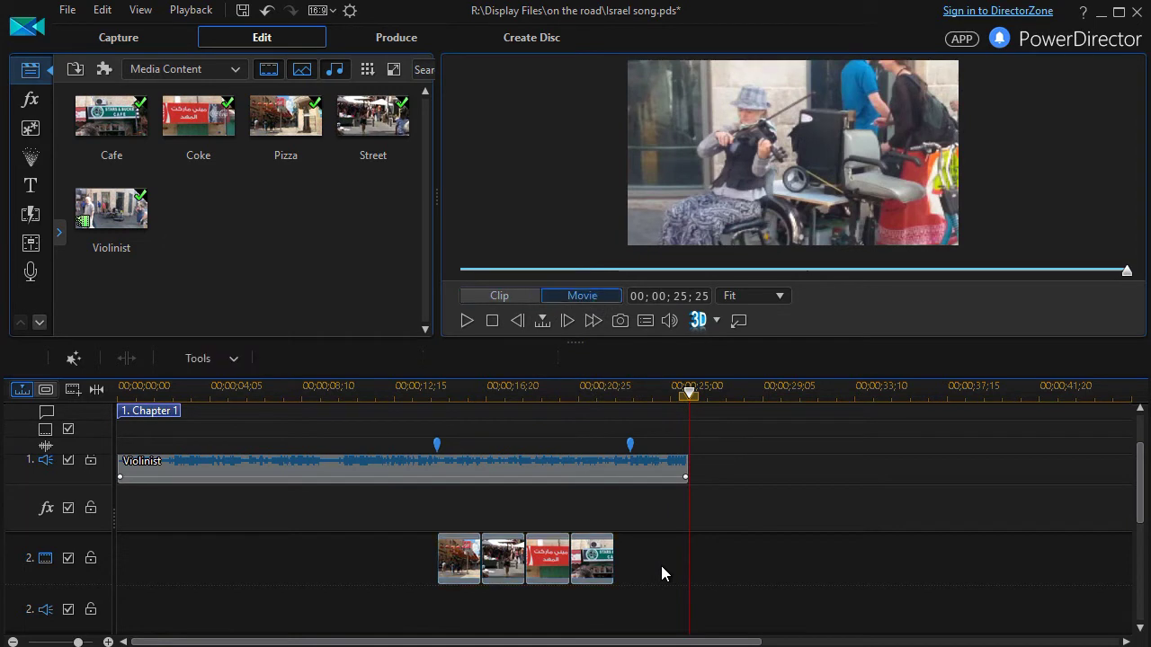
drag(517, 567, 411, 536)
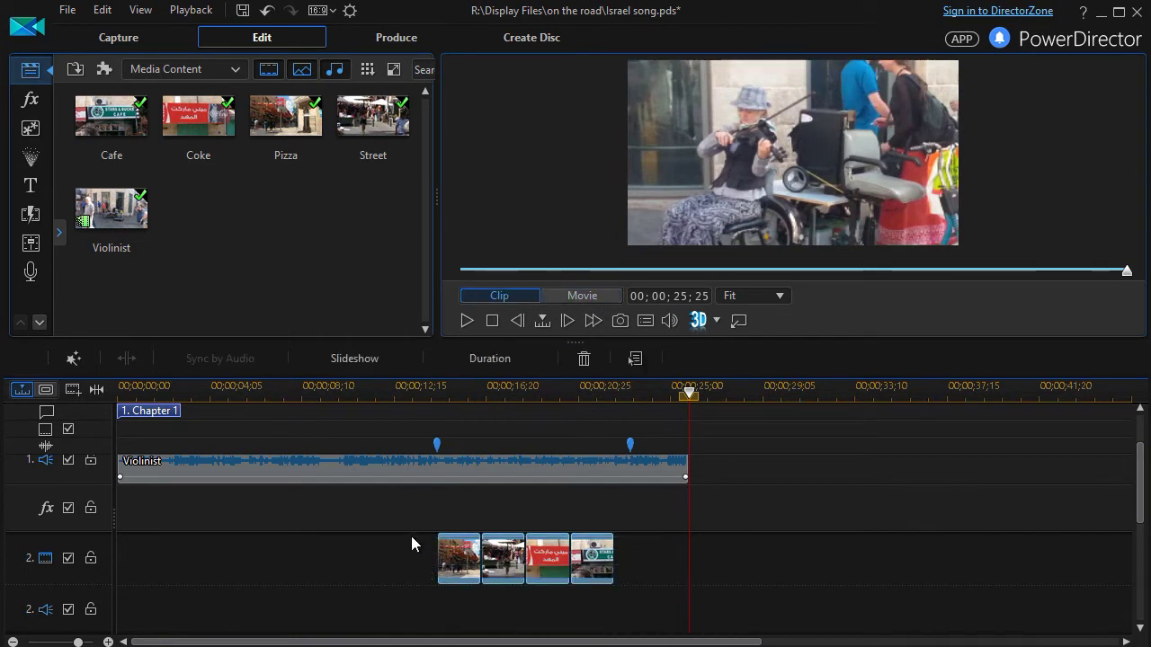
click(510, 358)
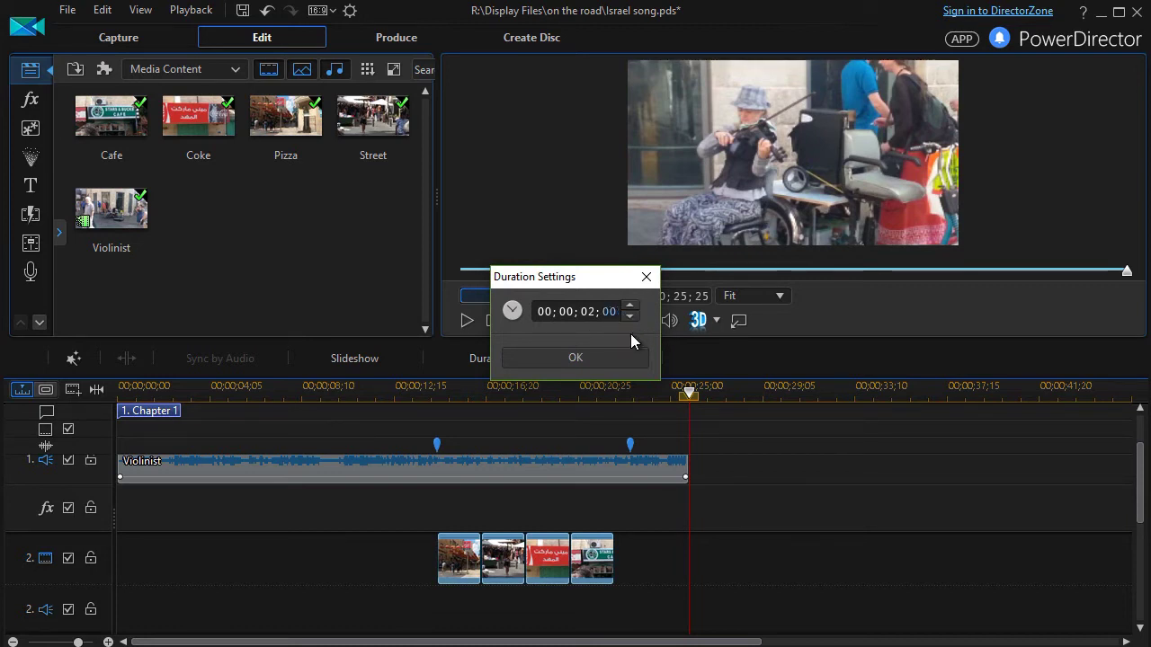
text(05)
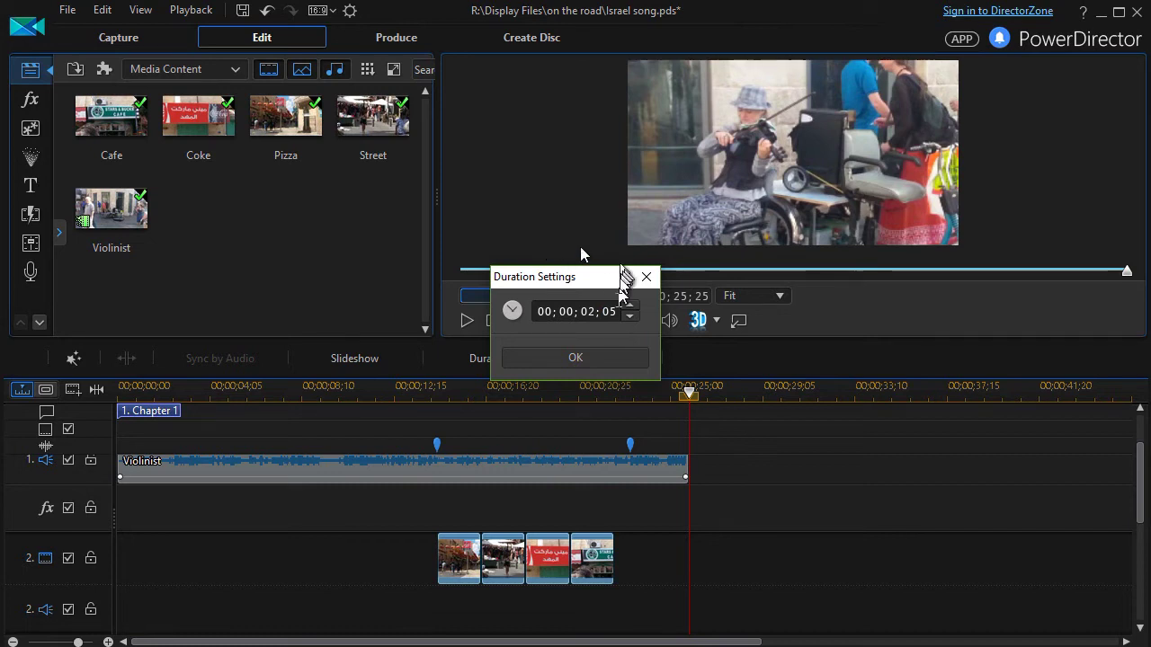
click(606, 360)
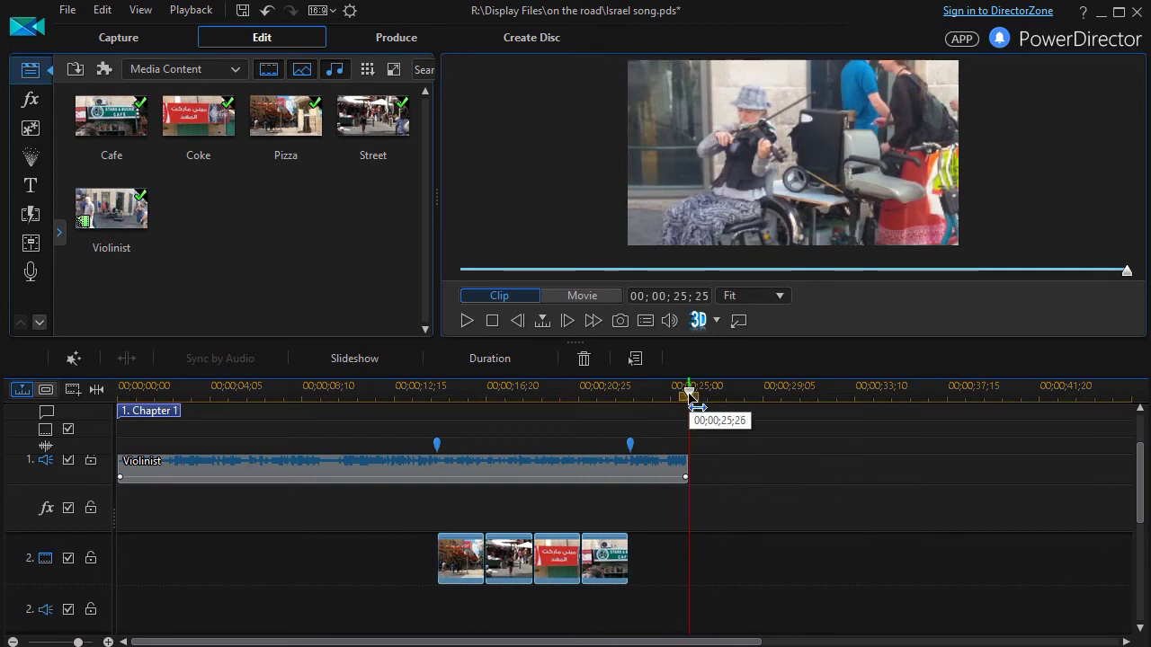
drag(689, 396, 632, 421)
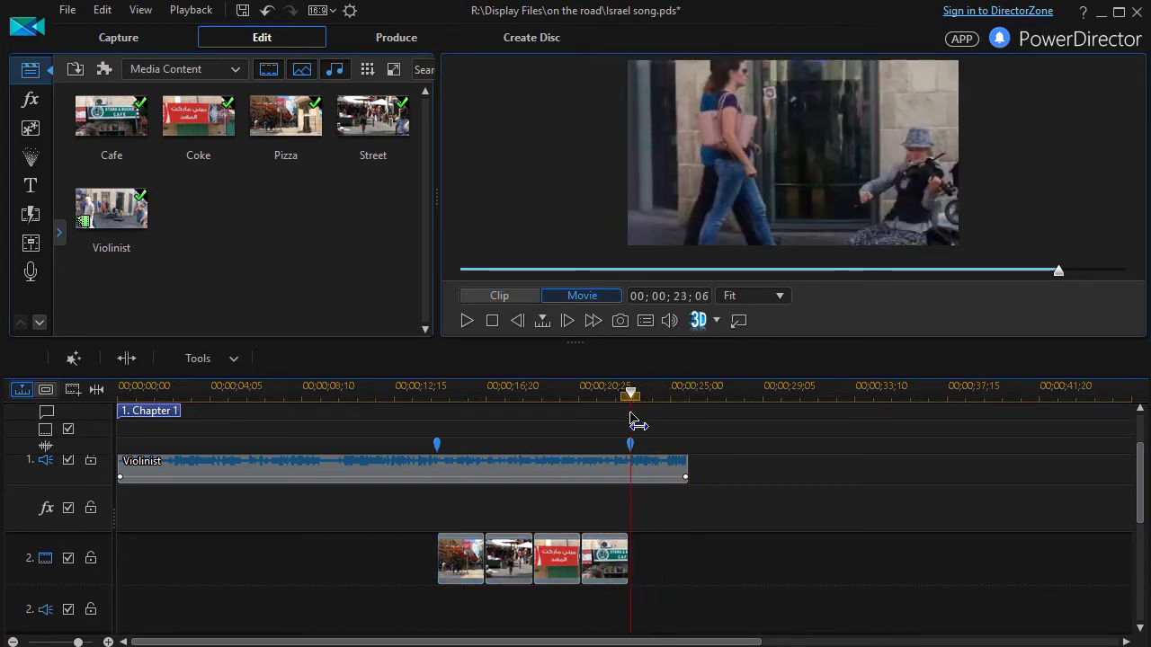
drag(632, 420, 431, 432)
click(427, 464)
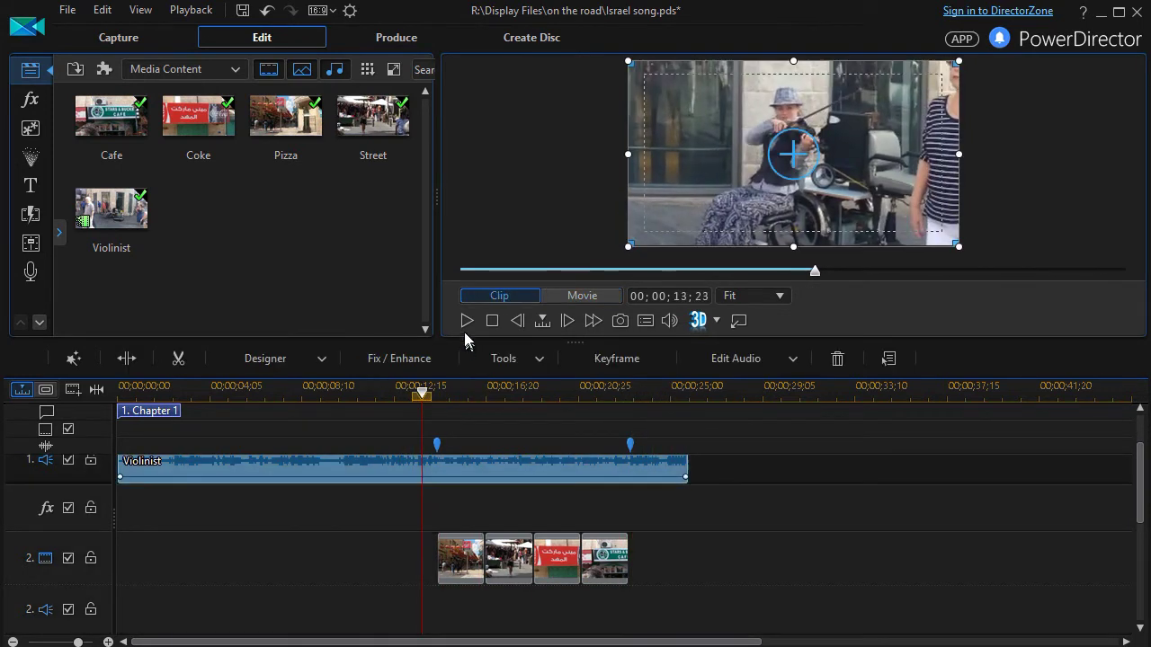
click(467, 321)
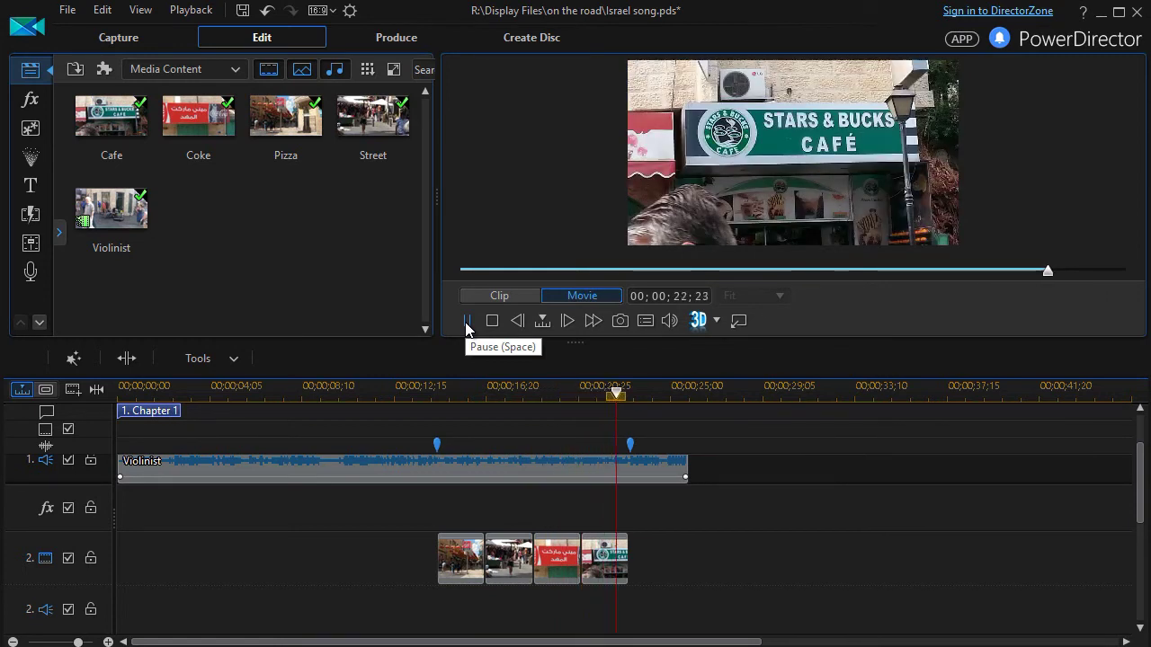
click(466, 321)
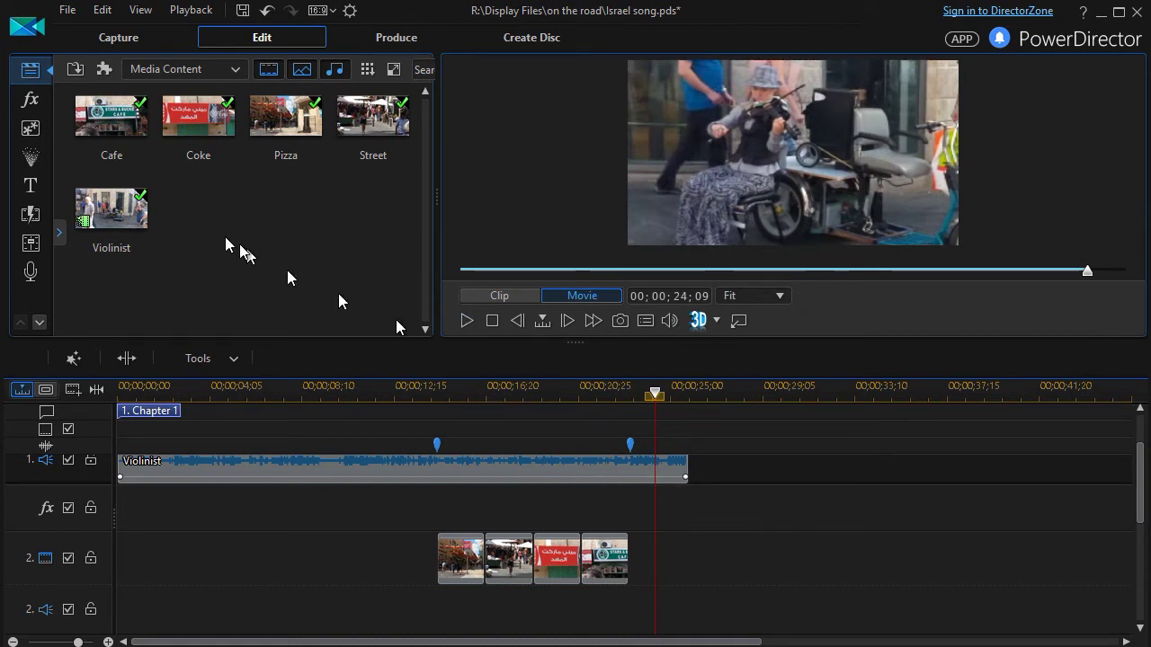
- Add Blur transitions at the start of the Pizza photo and the end of the Cafe photo
click(41, 216)
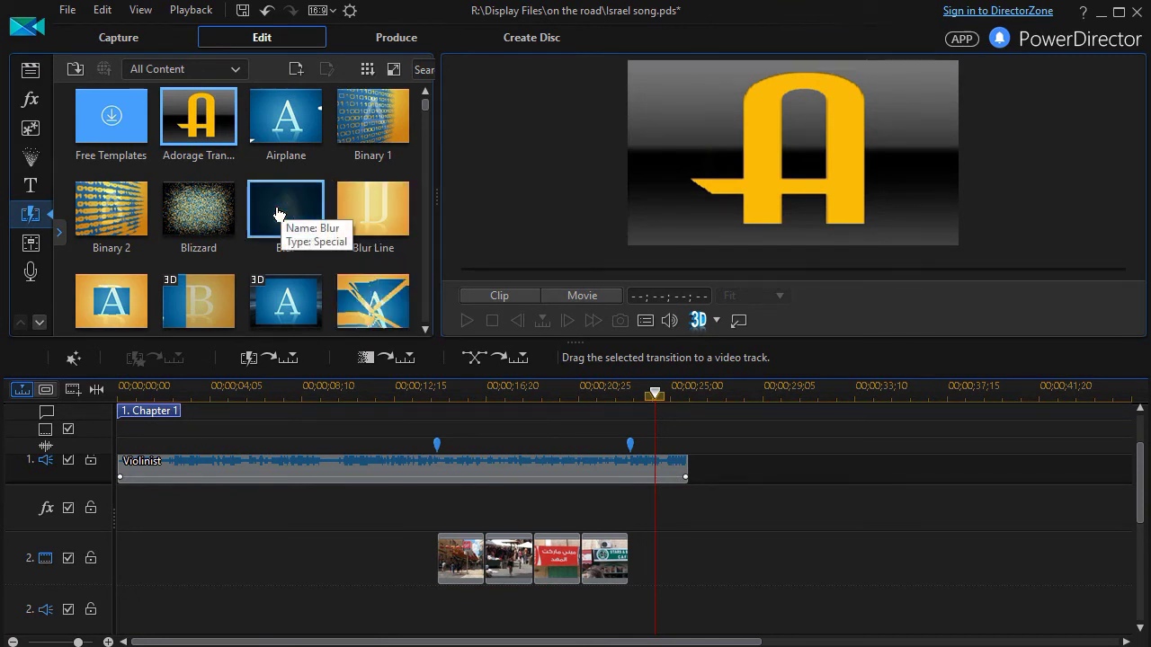
drag(277, 211, 450, 591)
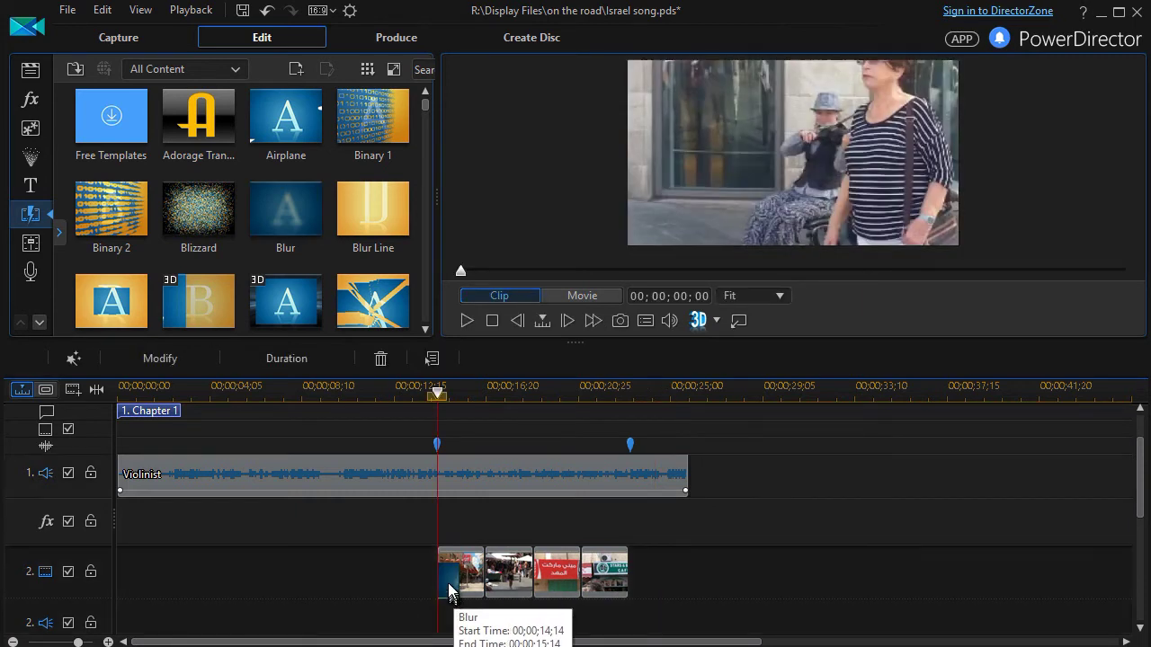
drag(275, 216, 623, 597)
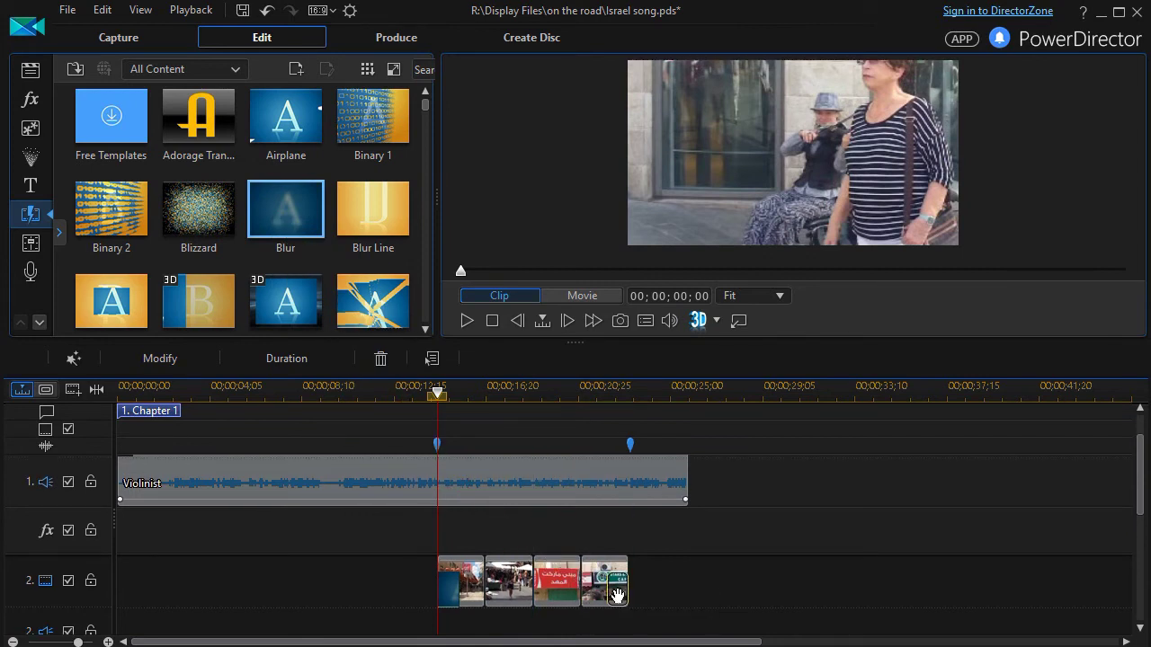
drag(617, 595, 619, 598)
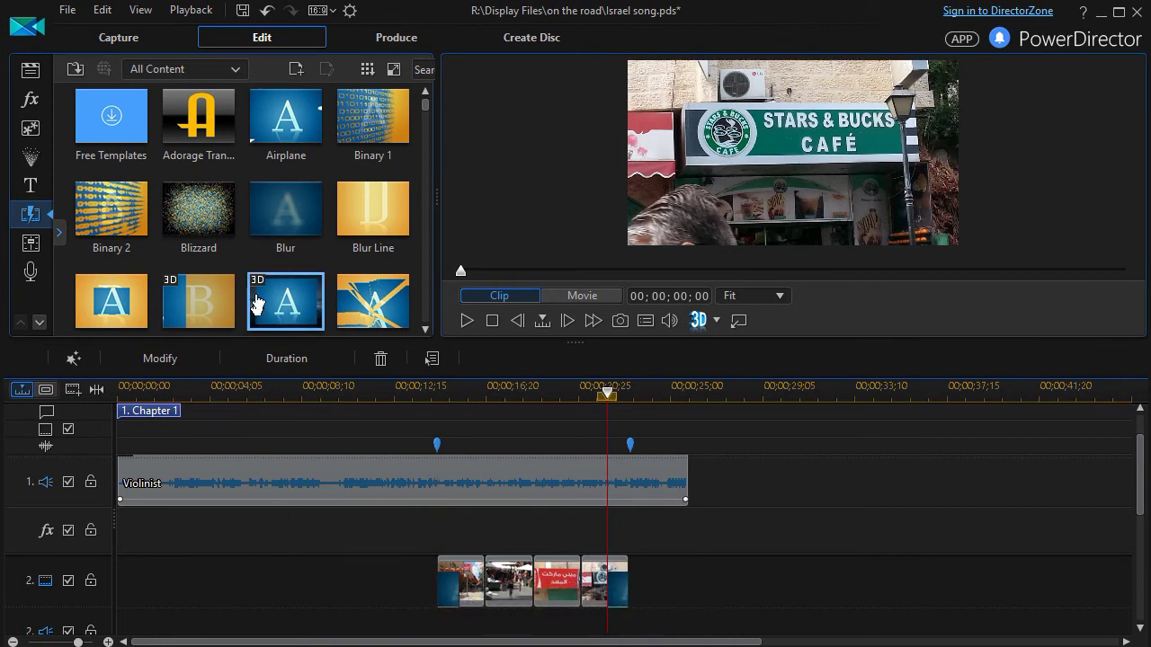
- Put Shove transitions between Pizza and Street and between Street and Coke on track 2
drag(427, 108, 430, 194)
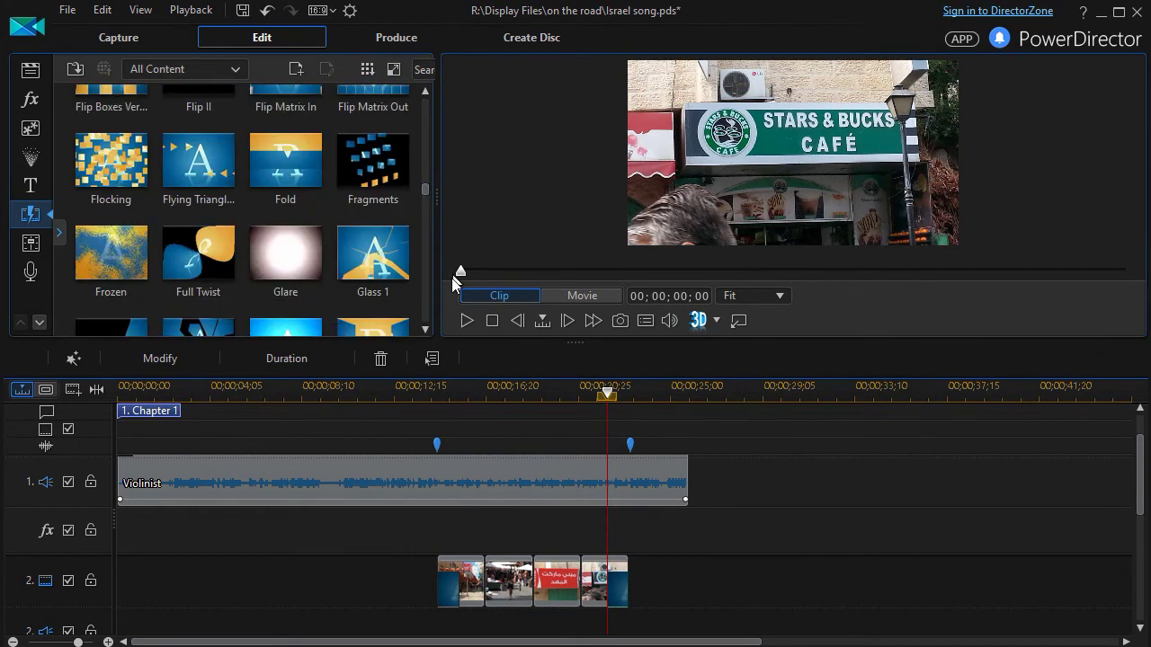
click(426, 305)
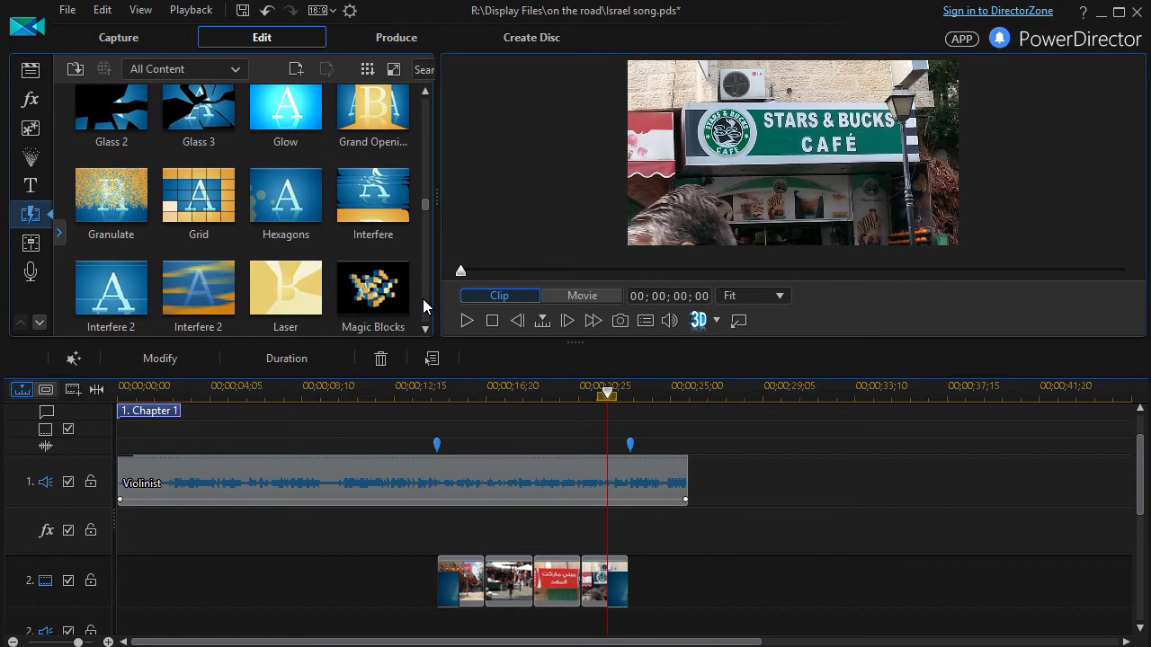
scroll(426, 306, down, 3)
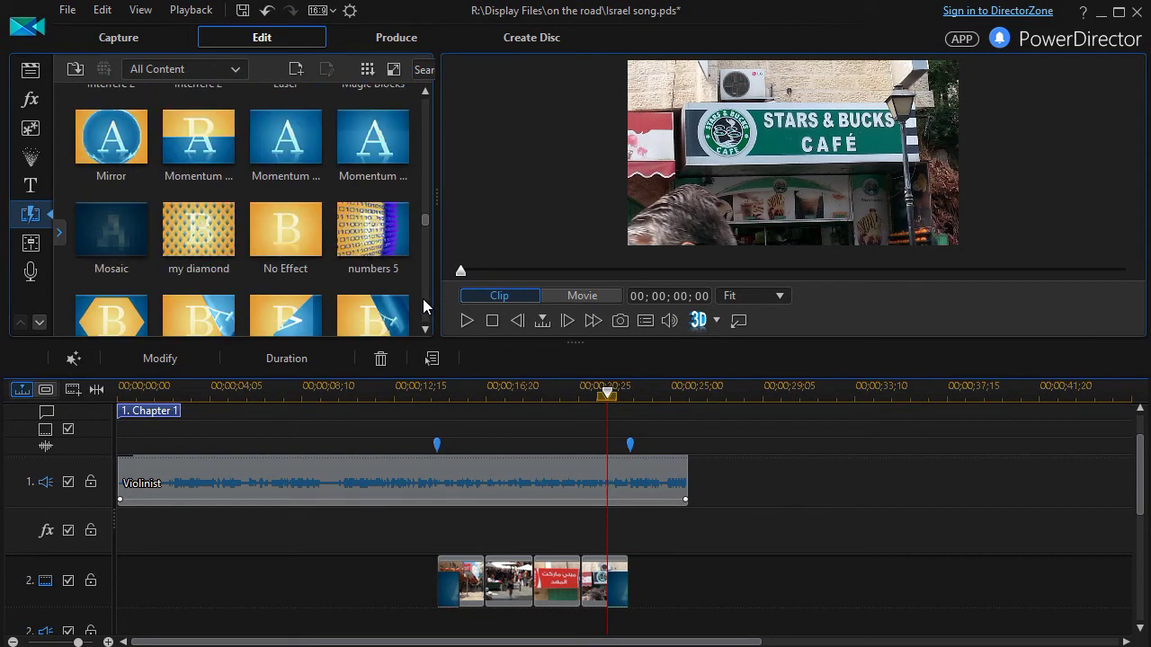
scroll(426, 305, down, 3)
scroll(426, 305, down, 3)
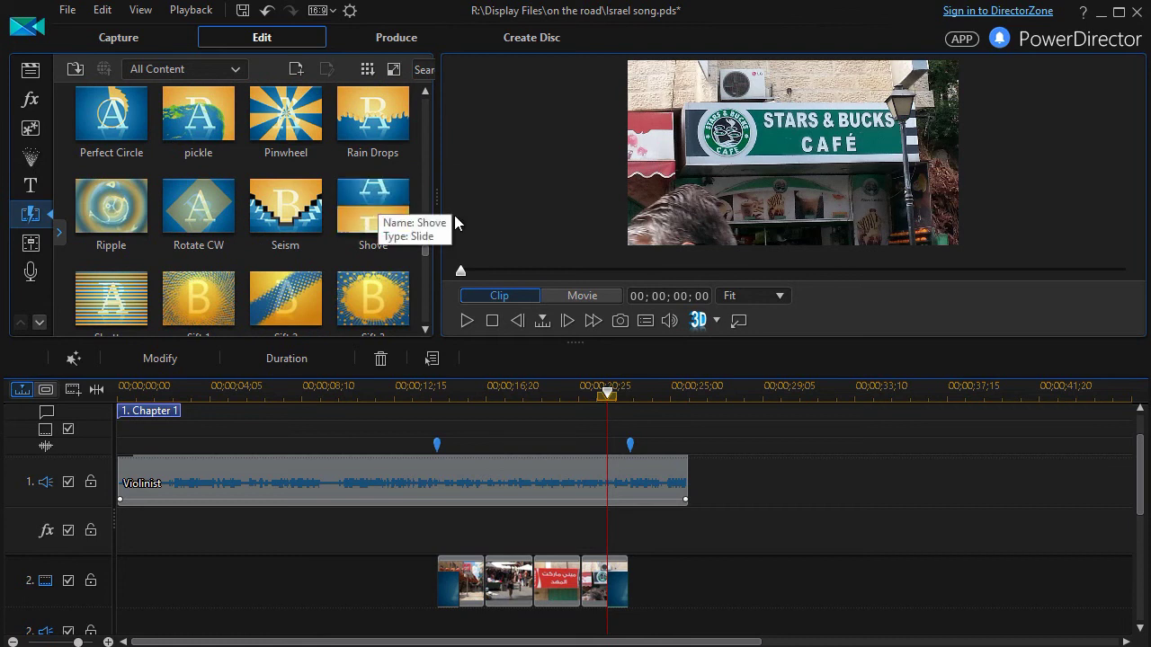
drag(376, 211, 529, 612)
drag(372, 211, 581, 616)
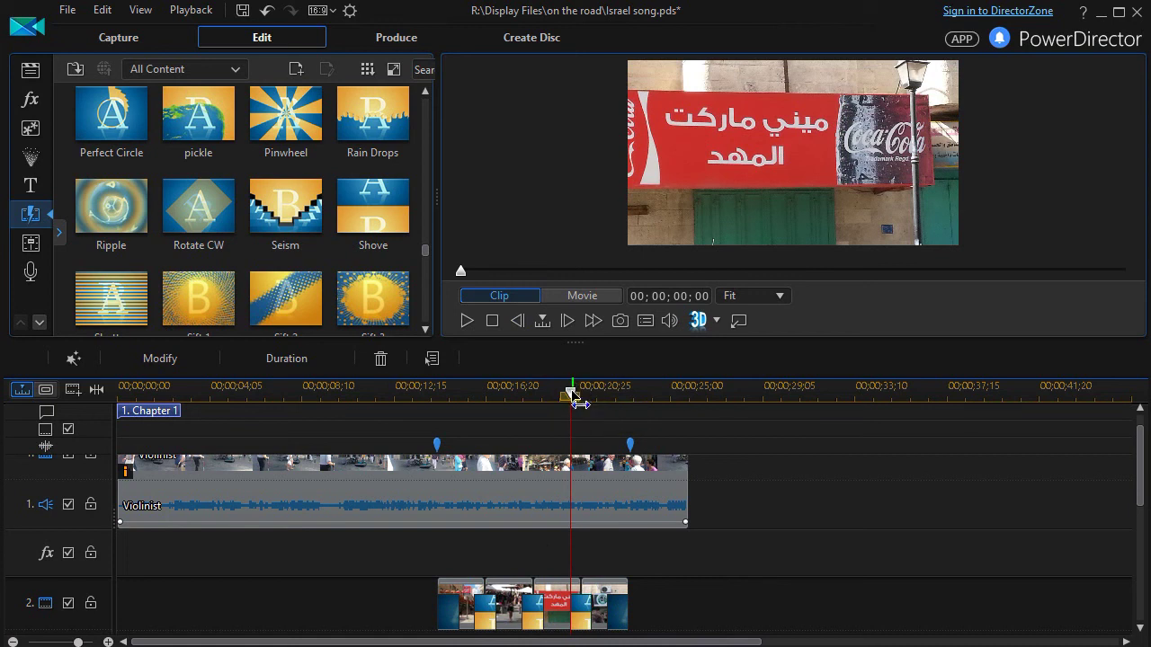
drag(572, 395, 404, 439)
- From 00;00;12;13, enlarge the preview and play the whole movie to check the edits
click(404, 440)
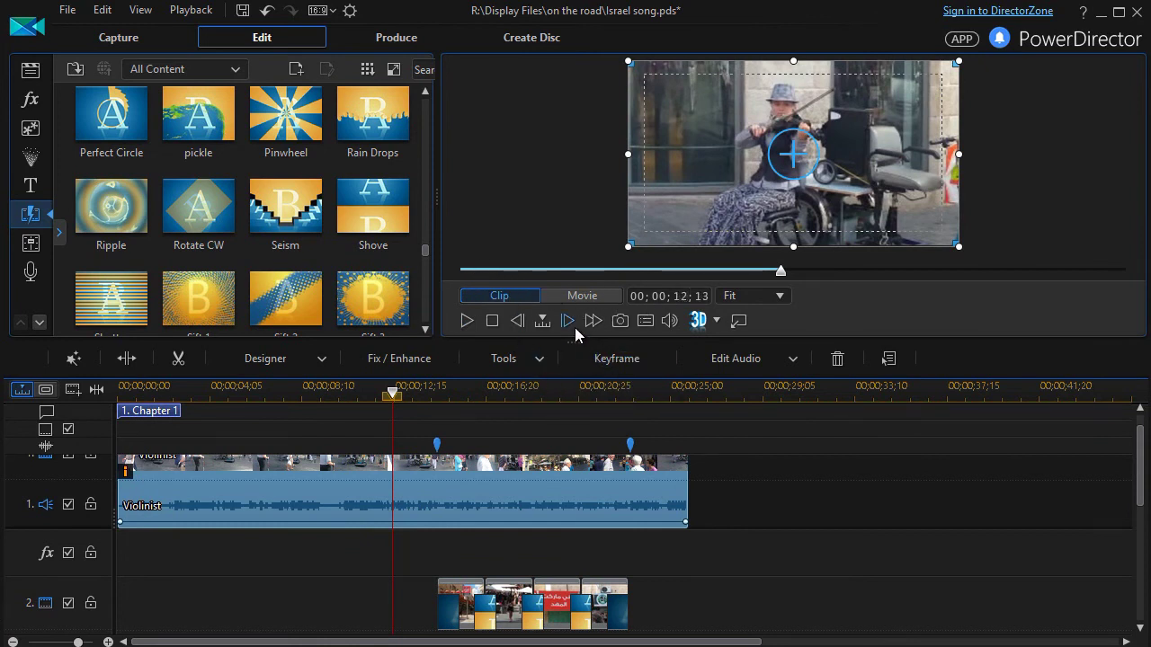
drag(575, 340, 565, 441)
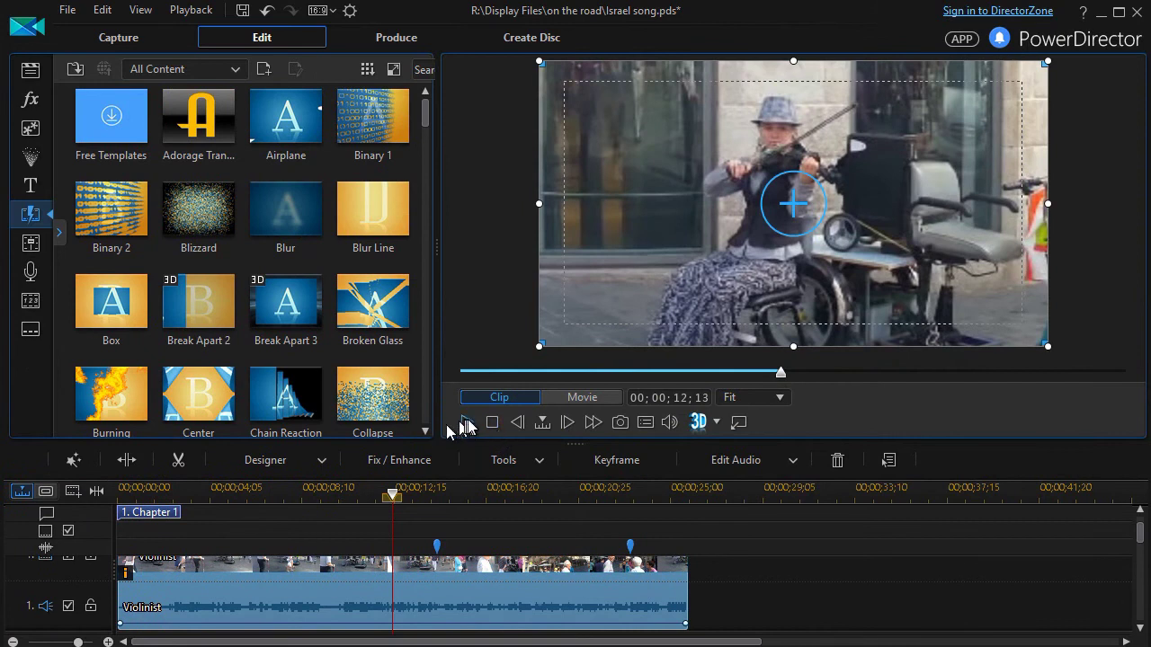
click(593, 397)
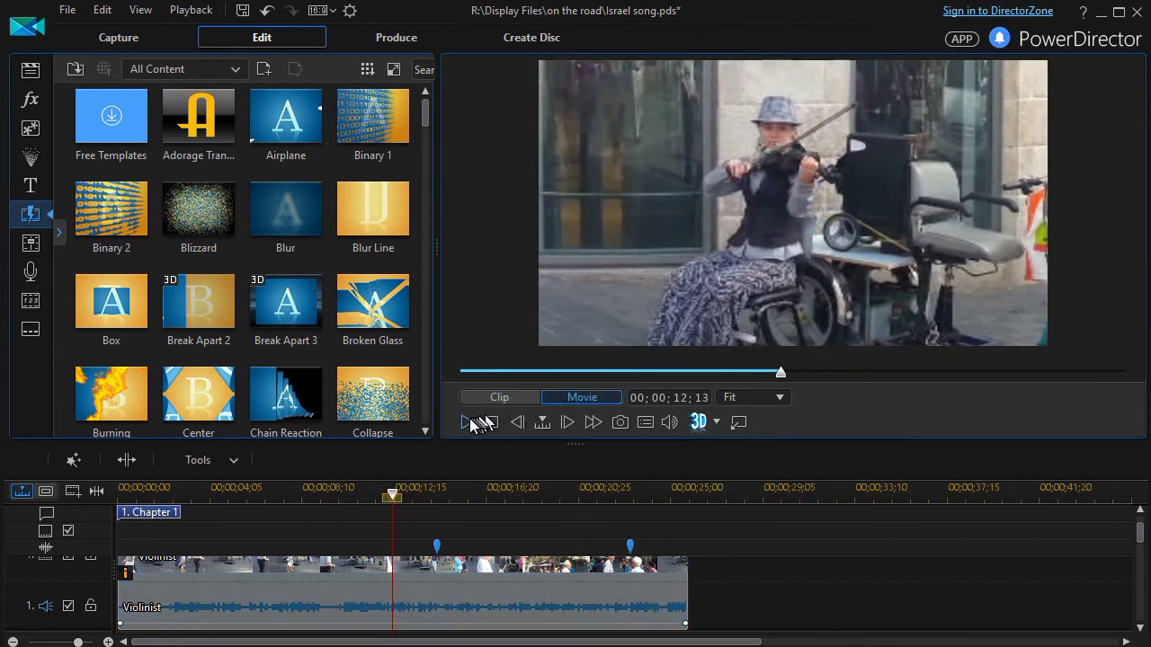
click(466, 421)
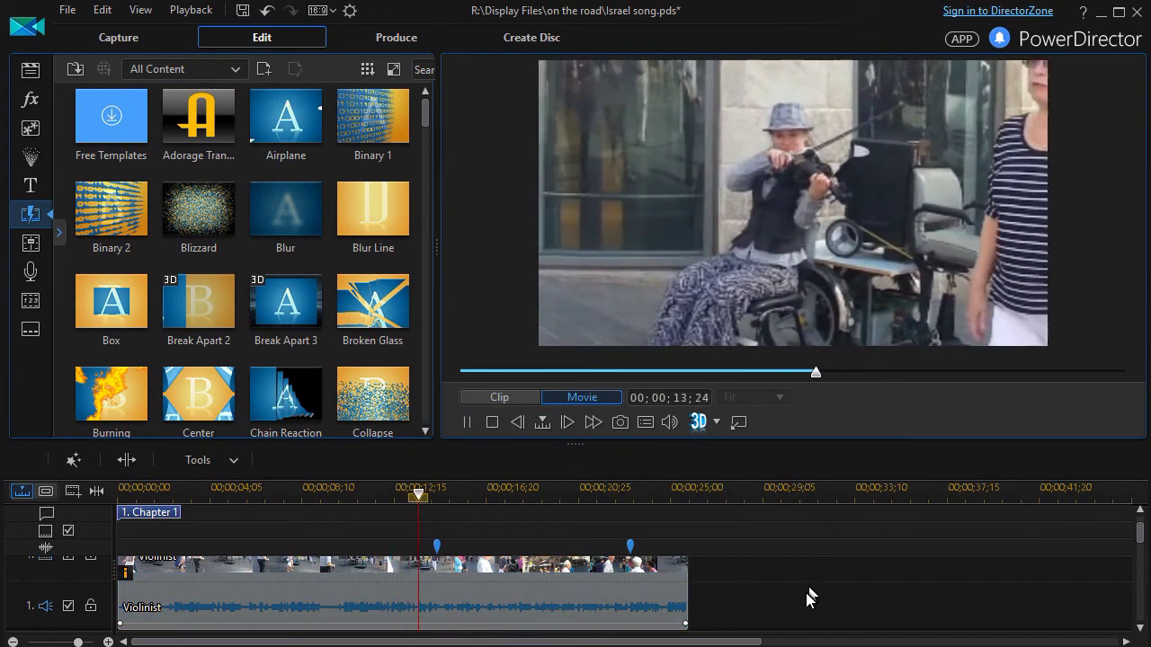